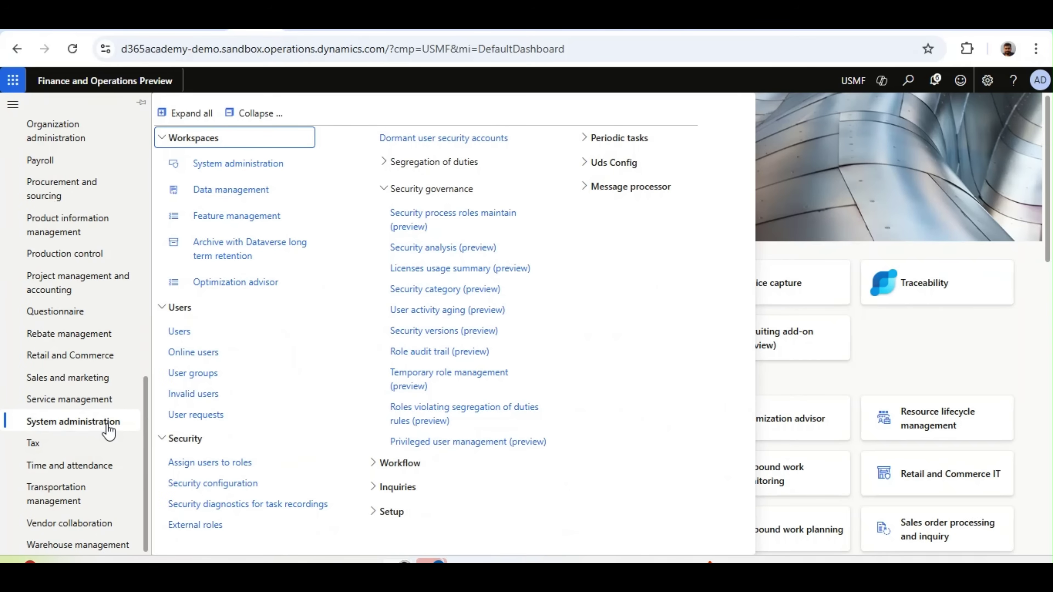
- Zoom the browser in with Ctrl+Plus so the System administration menu is easier to read
key(ctrl+plus)
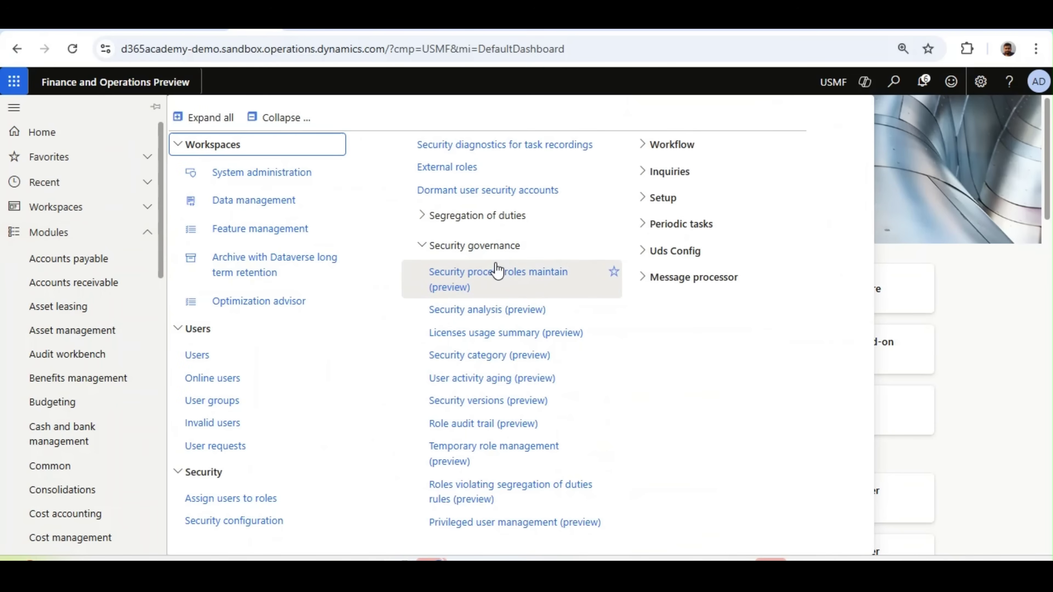
- Filter Feature management to names containing 'secu' and confirm User security governance is enabled
click(260, 229)
click(254, 249)
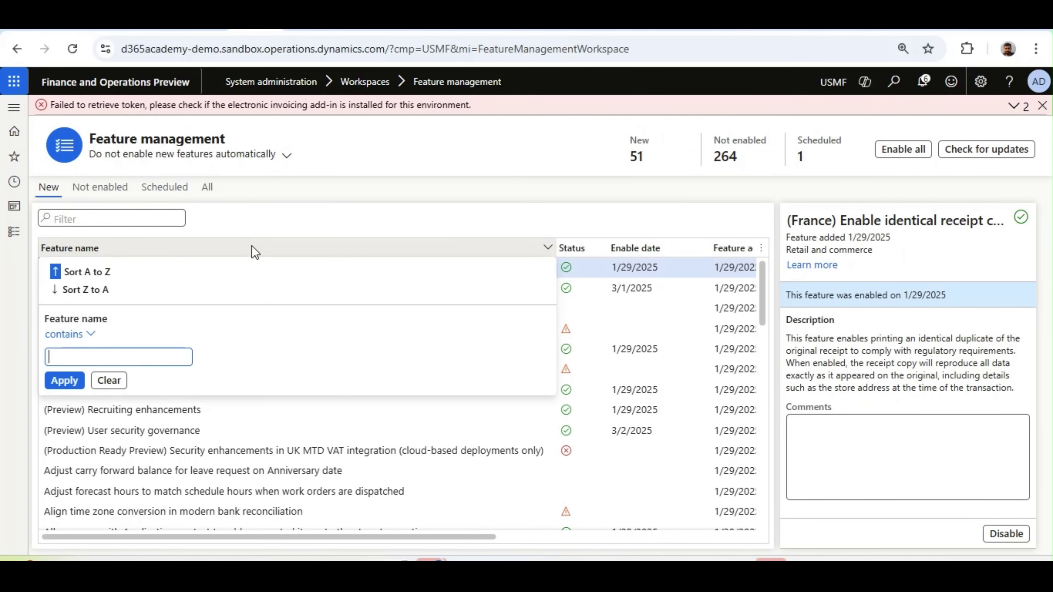
text(secu)
key(Return)
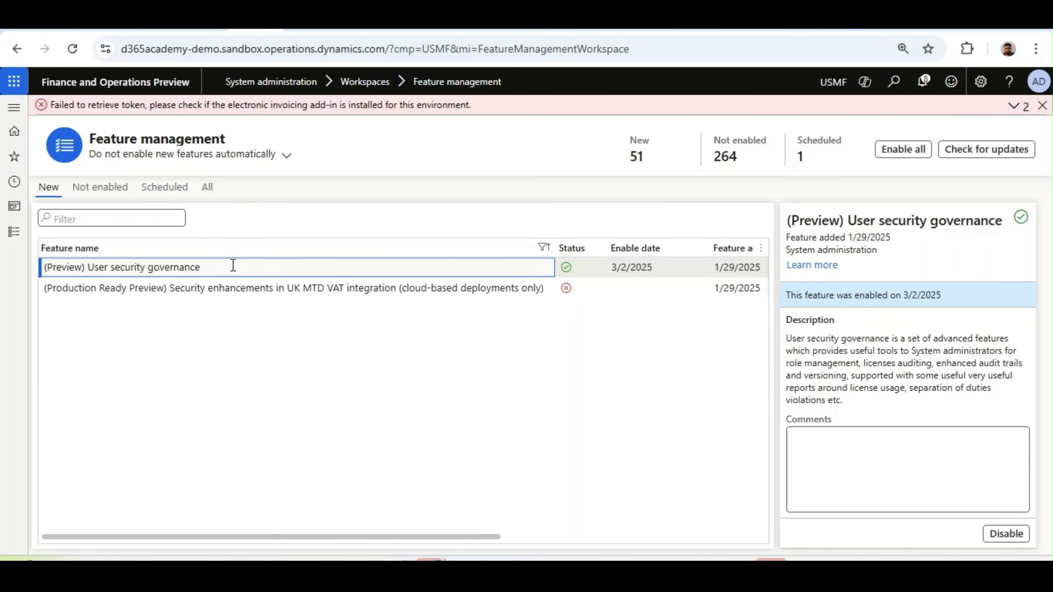
click(270, 82)
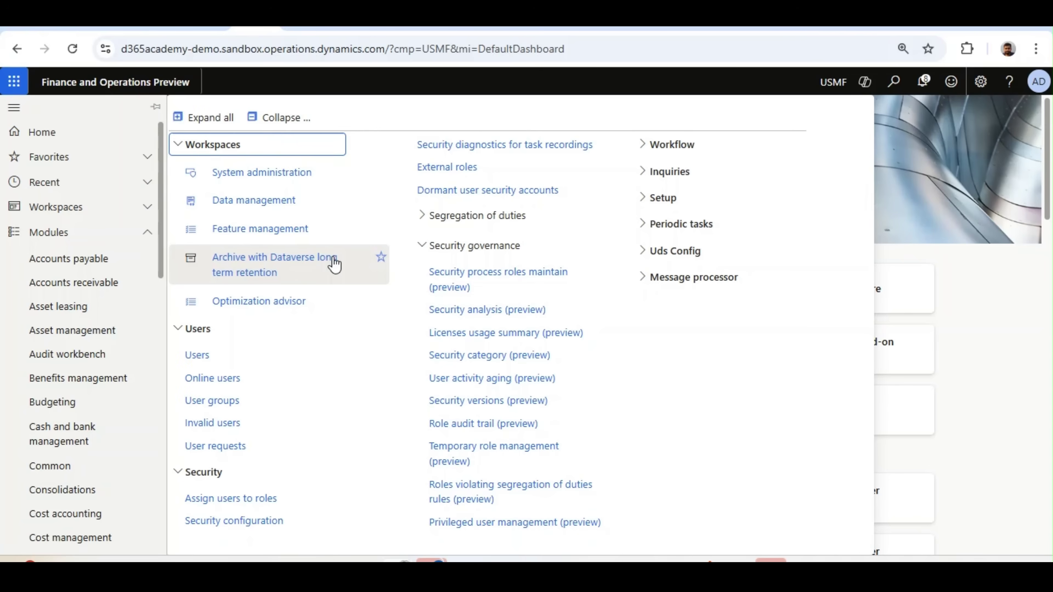
- Open Users > Users from the System administration menu
click(208, 356)
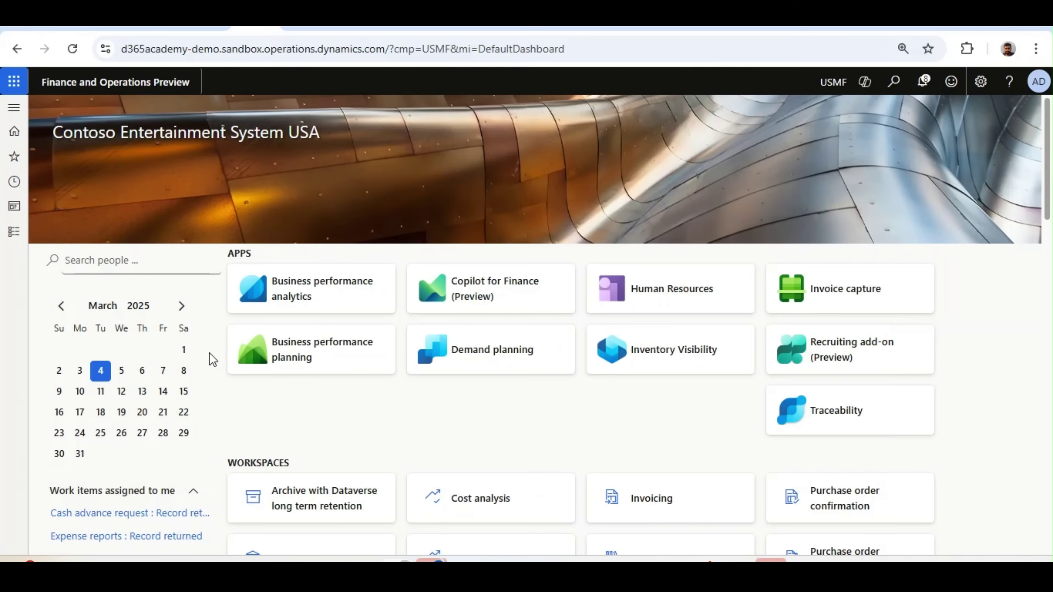
- Open the chosen user's record, check its still-empty role audit trail, then return
click(90, 533)
click(89, 526)
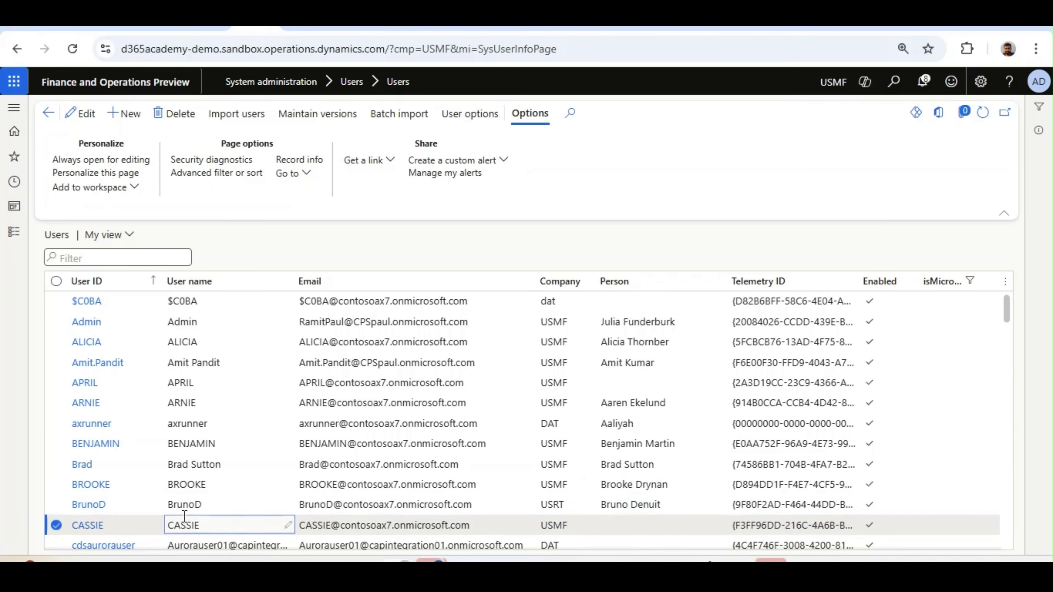
click(88, 526)
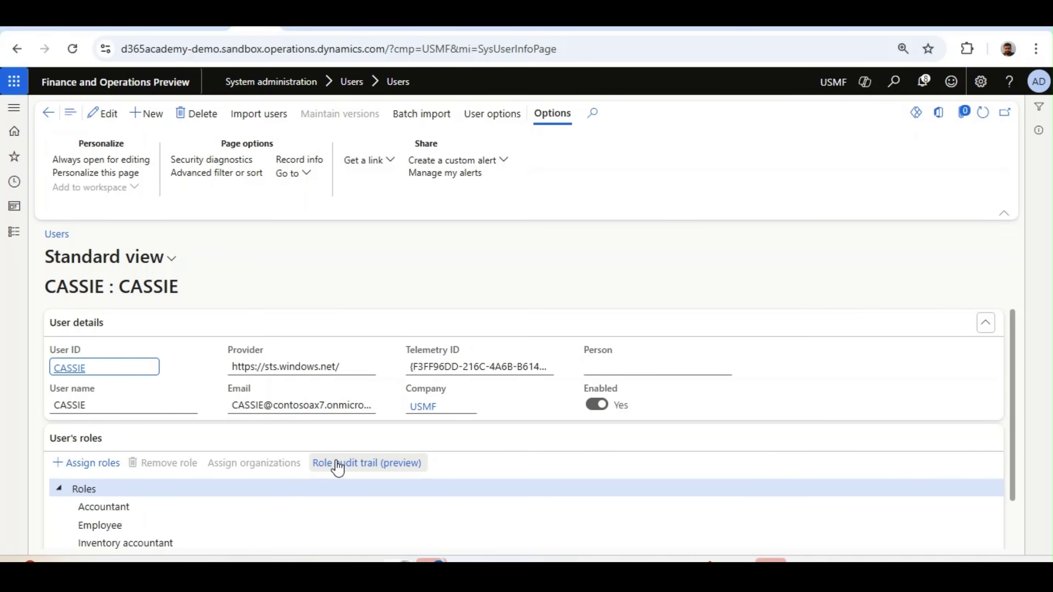
click(338, 465)
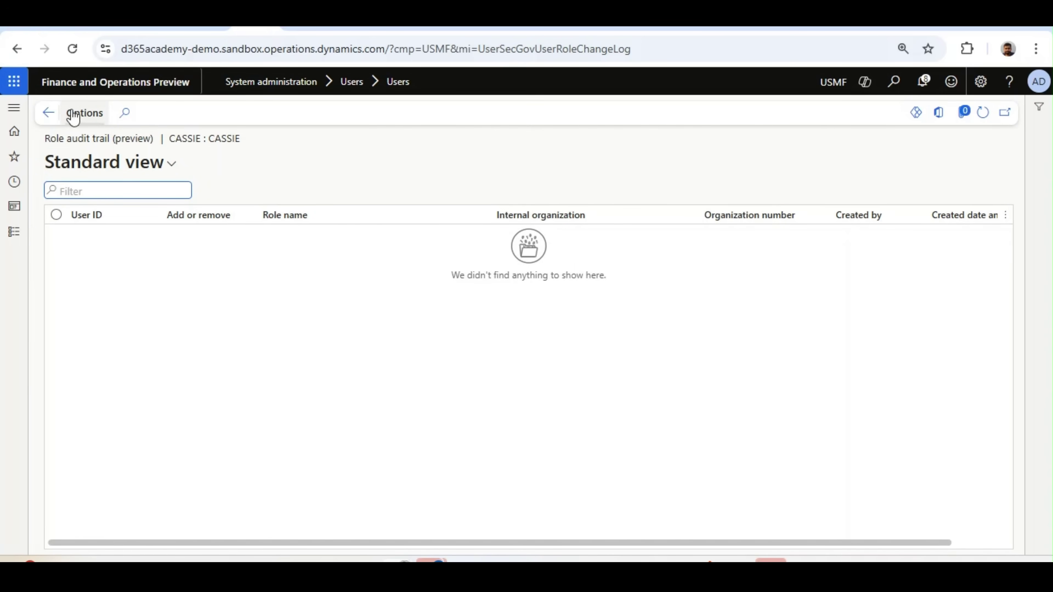
click(48, 113)
- Assign the Accounting manager role to the user
click(86, 463)
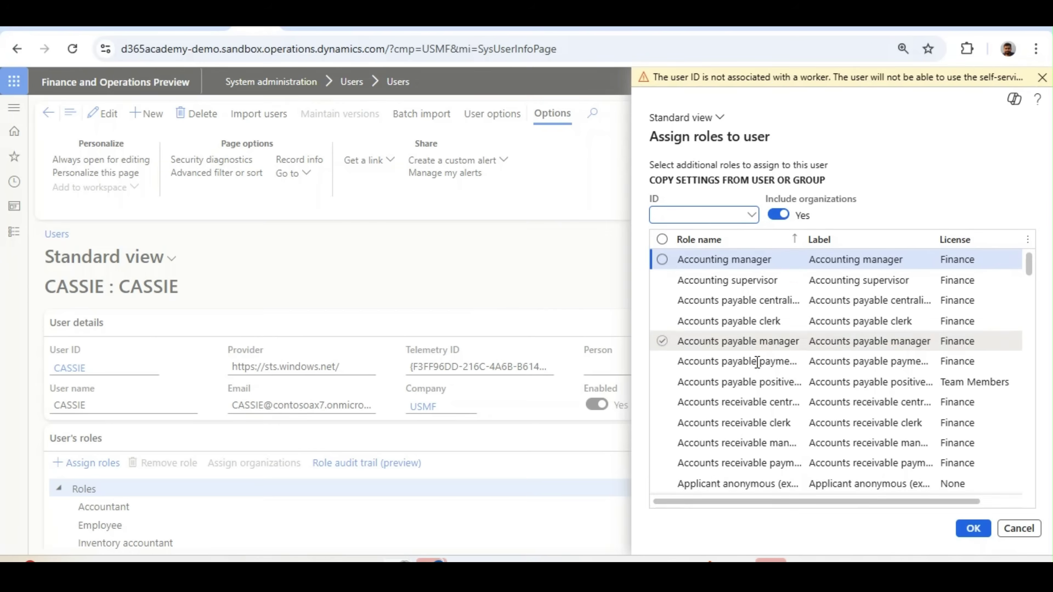
click(663, 260)
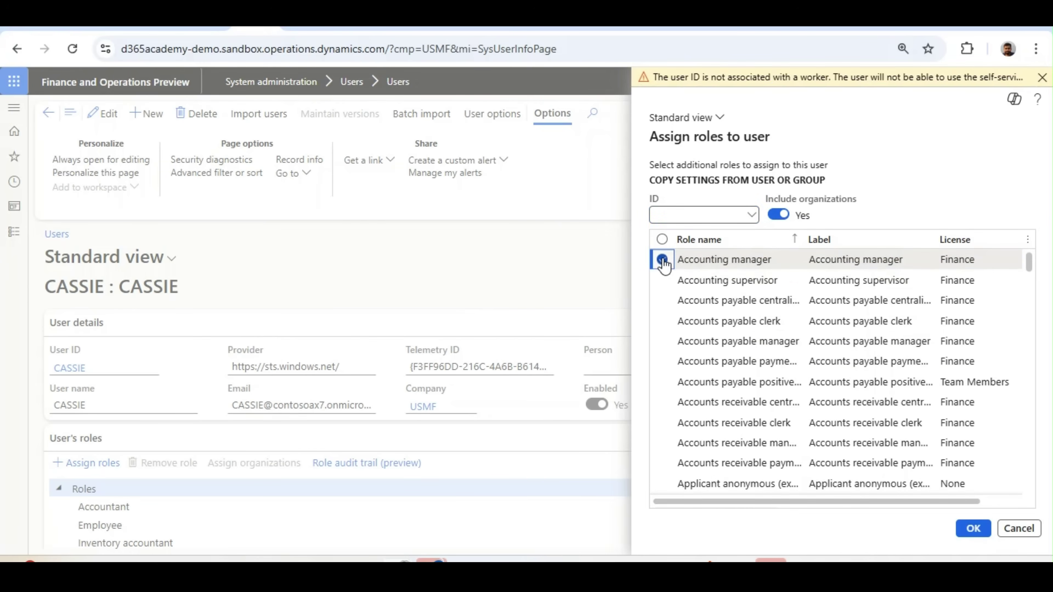
click(975, 530)
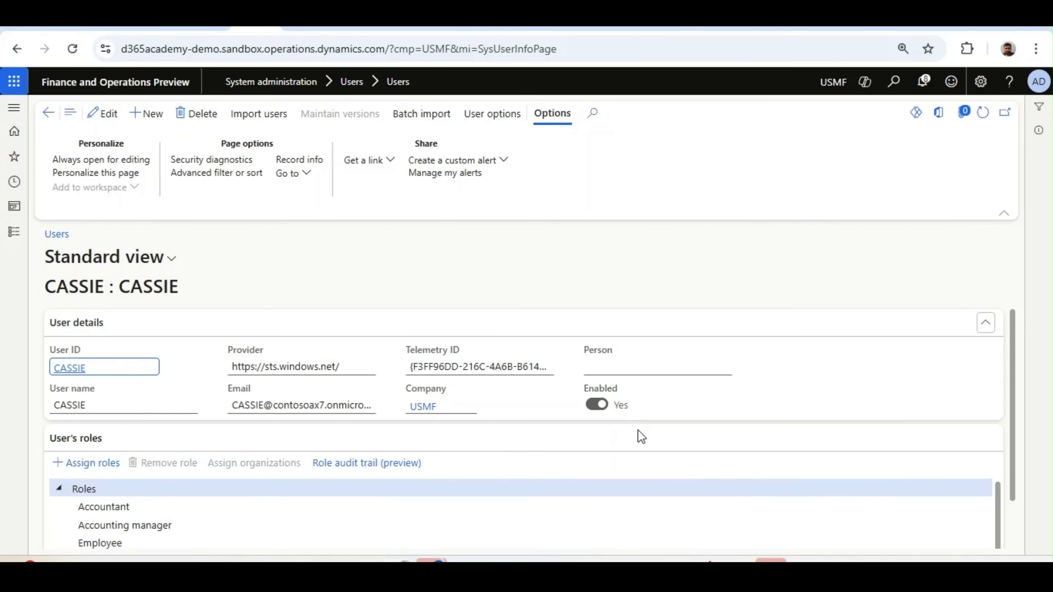
- Remove the Employee role from the user
click(129, 524)
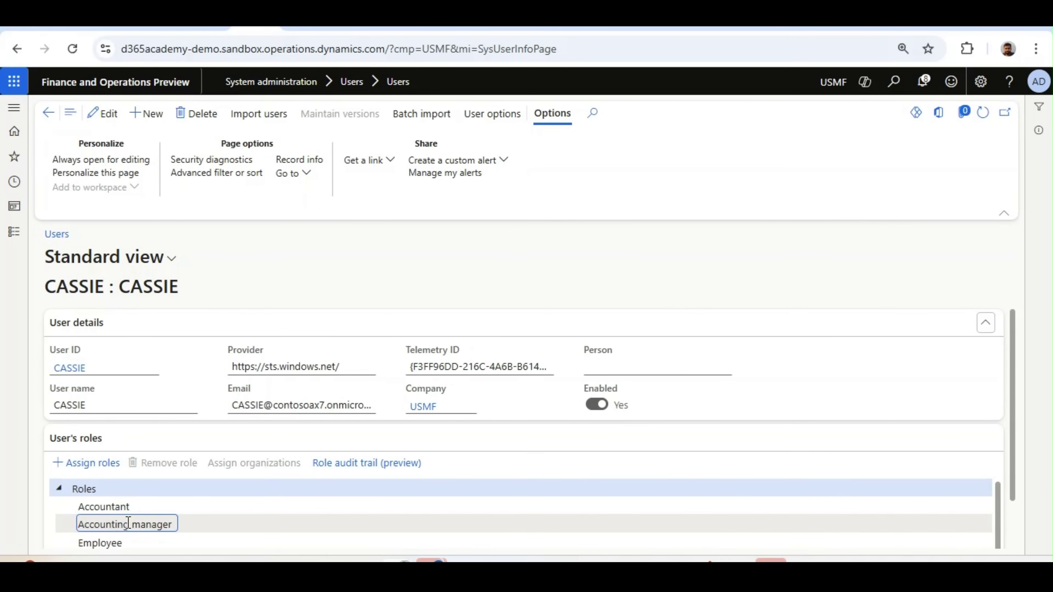
click(116, 542)
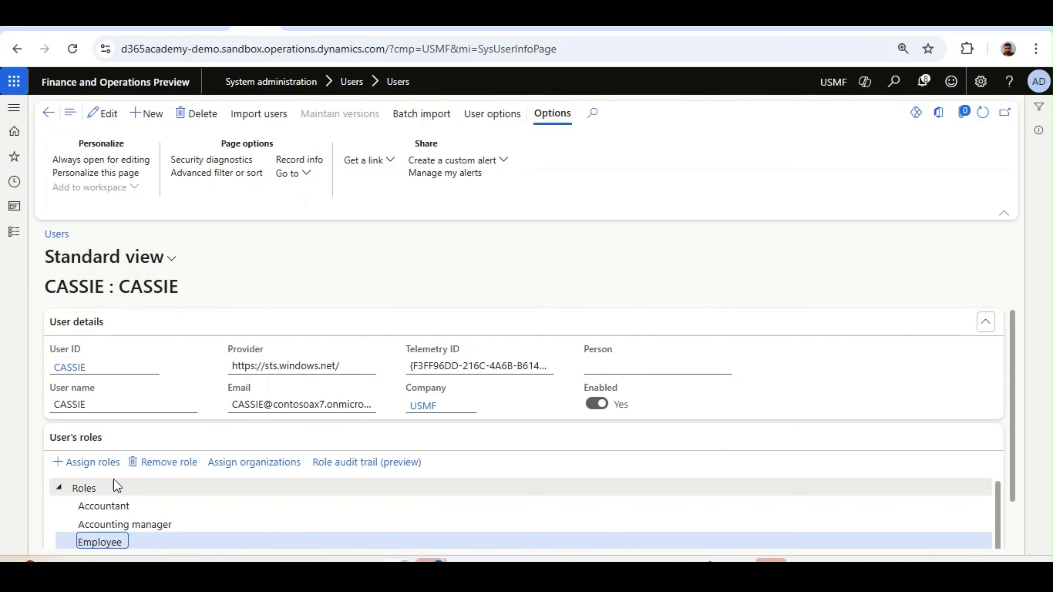
click(161, 463)
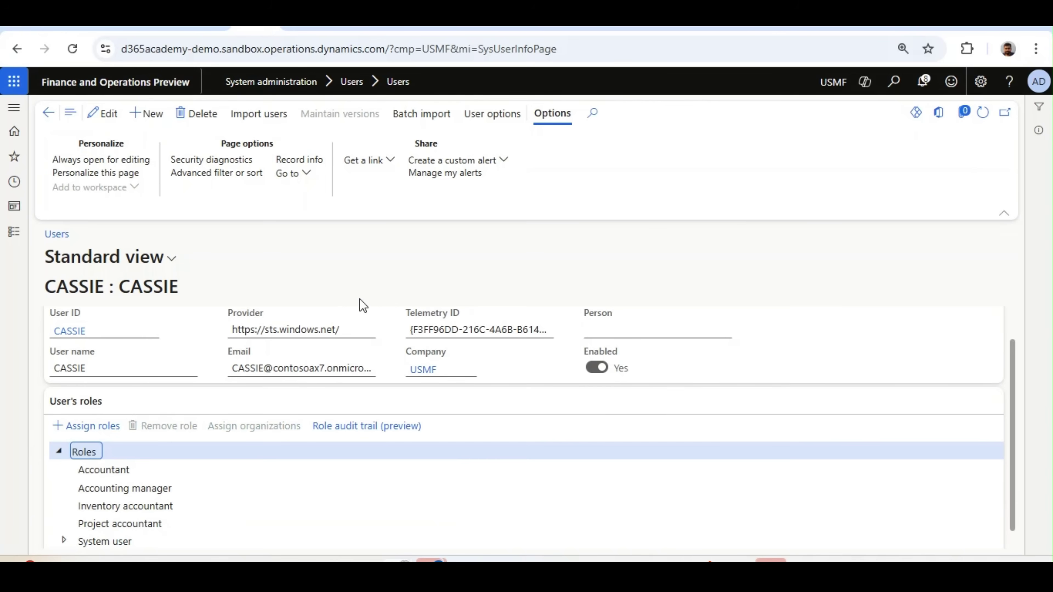
- Open the user's role audit trail and review the Accounting manager Add and Employee Remove entries
click(368, 426)
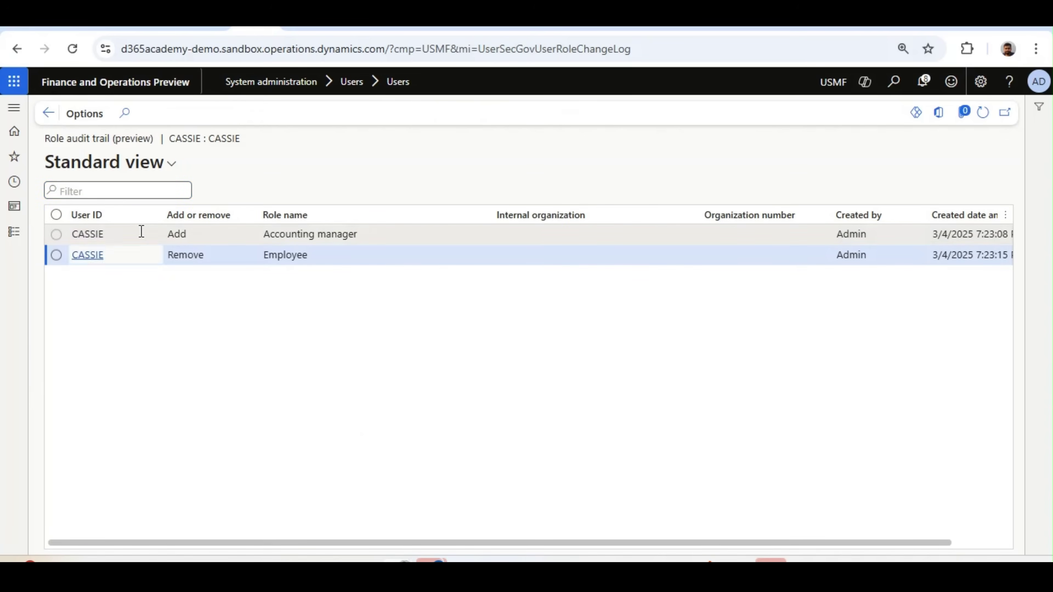
click(142, 231)
click(278, 233)
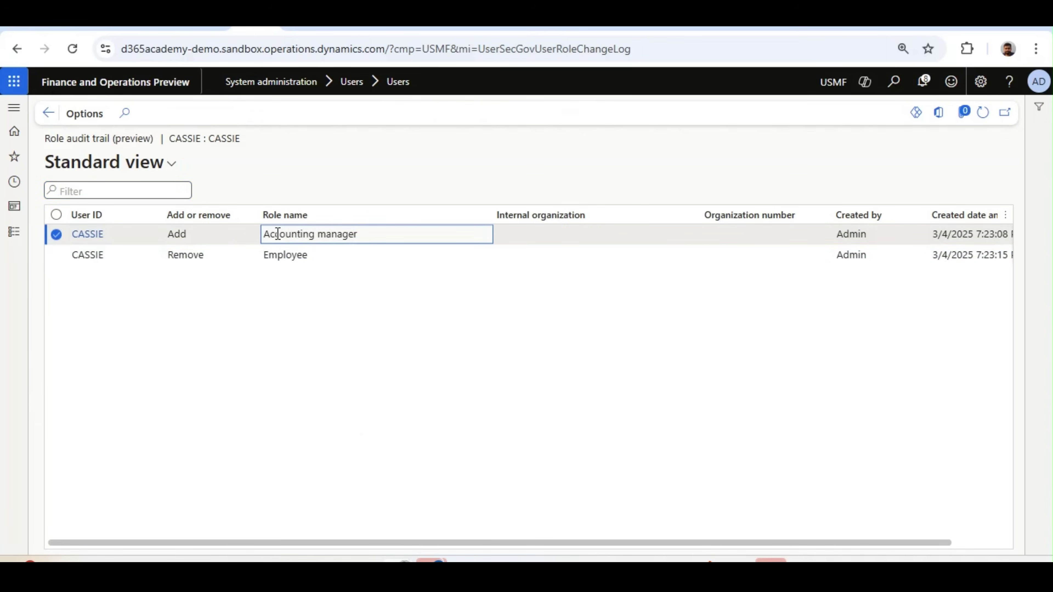
drag(362, 235, 258, 245)
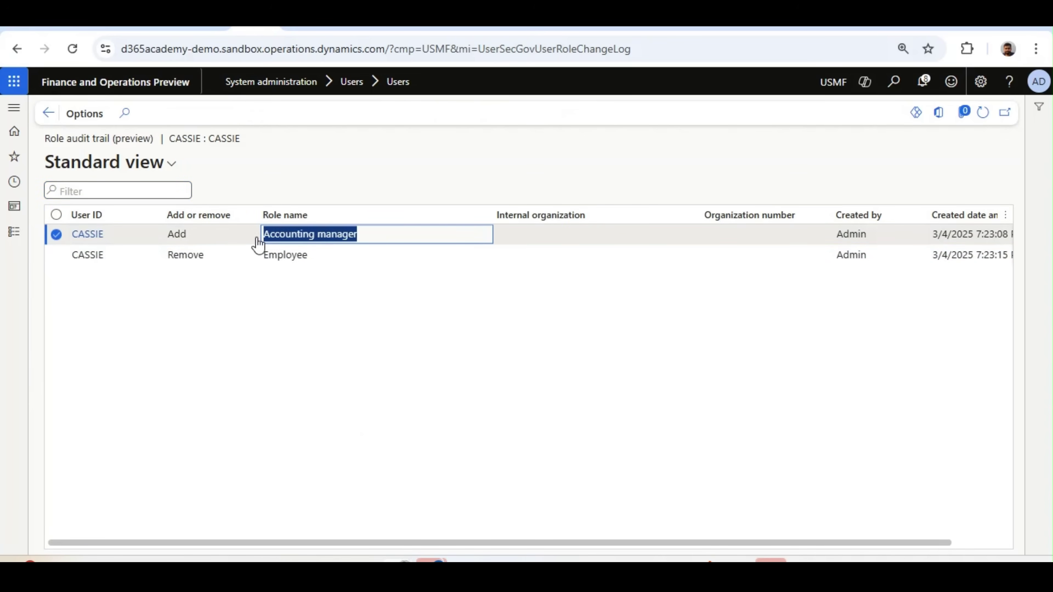
click(208, 240)
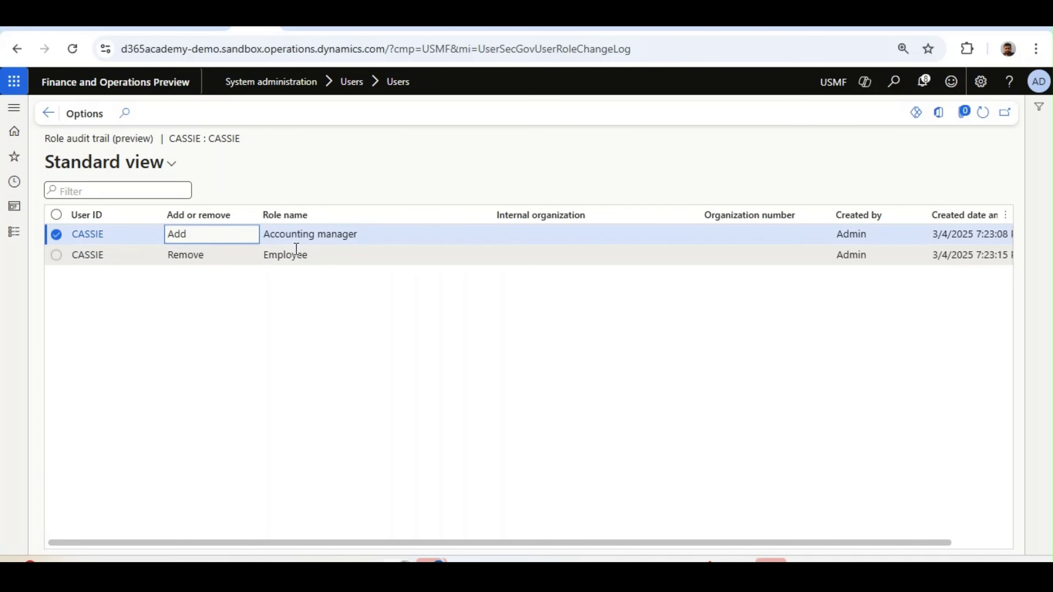
click(305, 254)
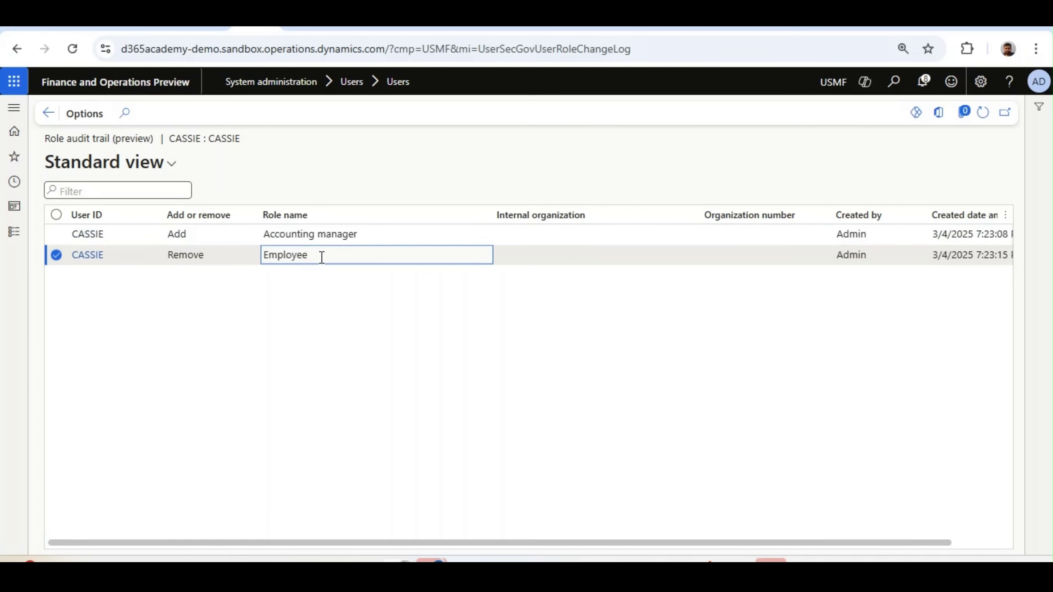
drag(322, 258, 279, 259)
click(222, 264)
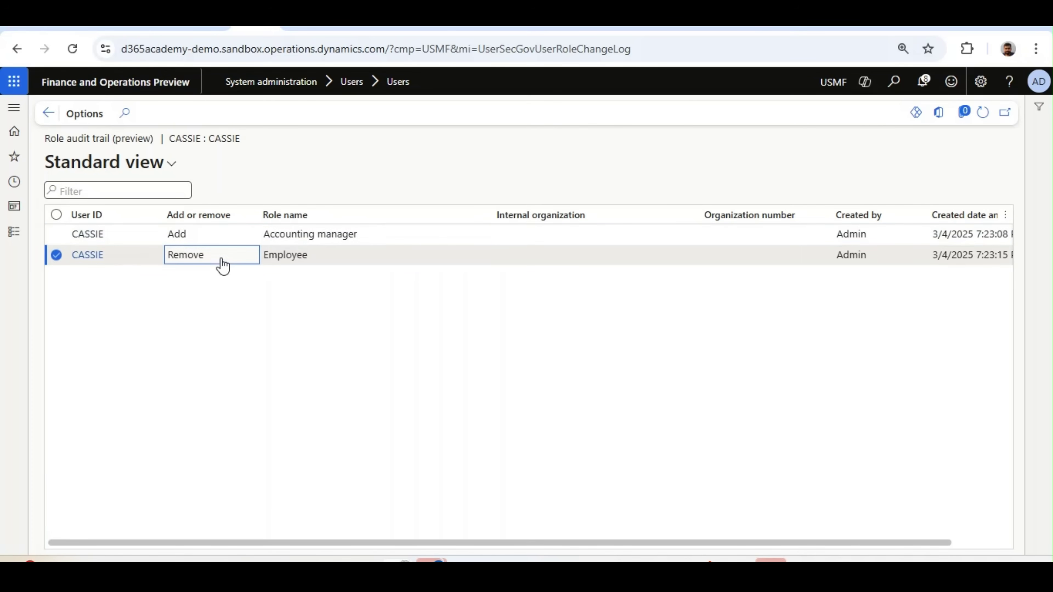
- Check who created the entries and their creation date and time
click(858, 234)
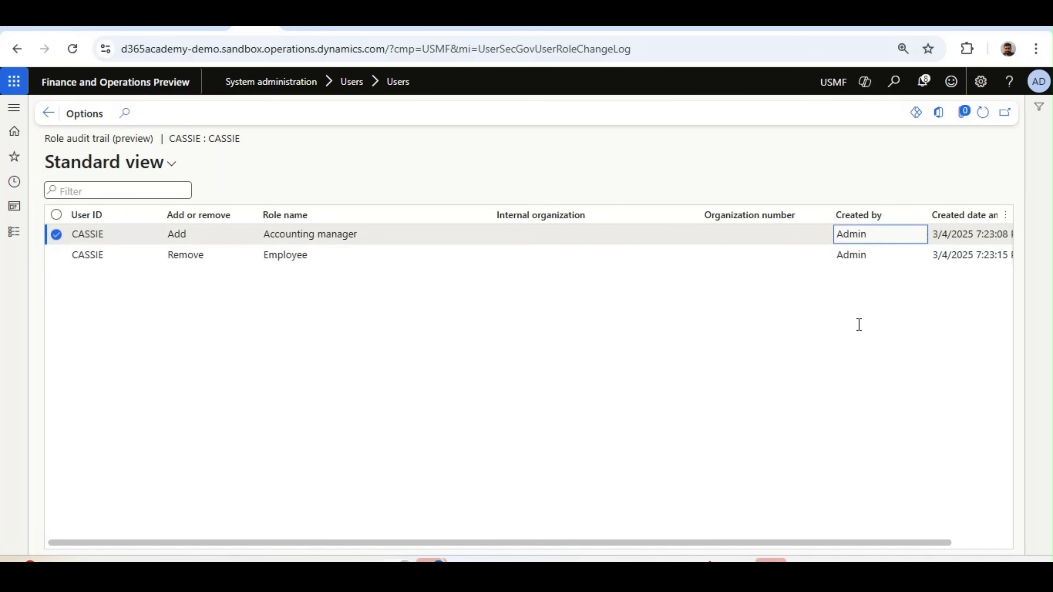
drag(821, 541, 881, 541)
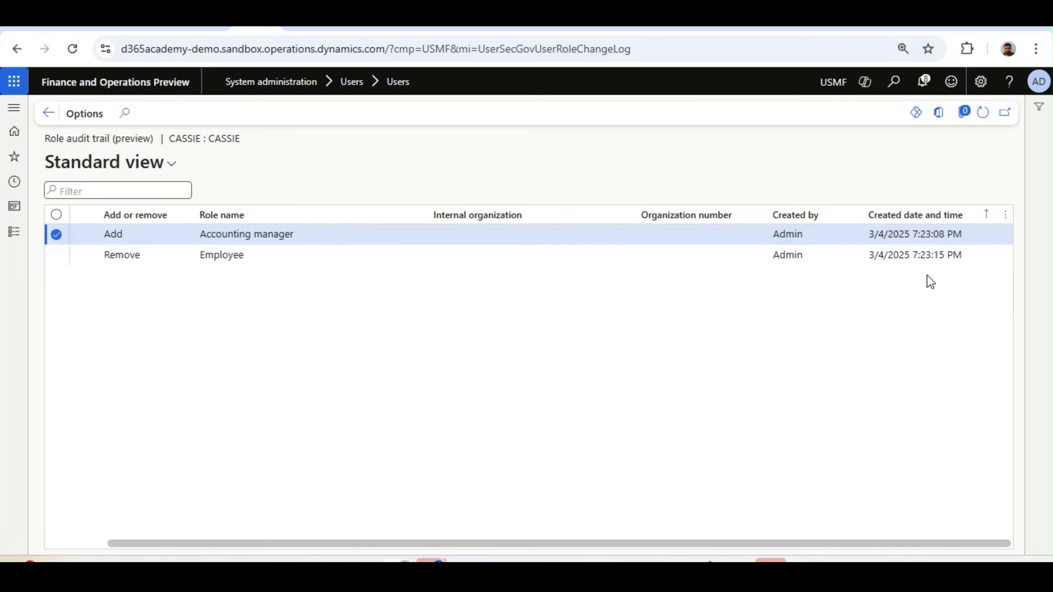
click(921, 236)
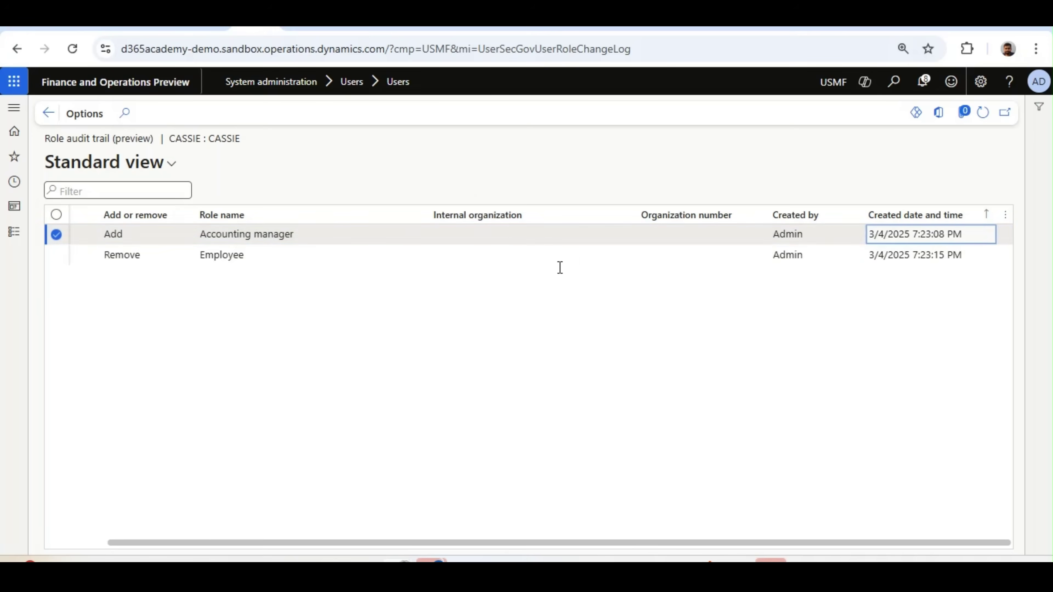
click(453, 254)
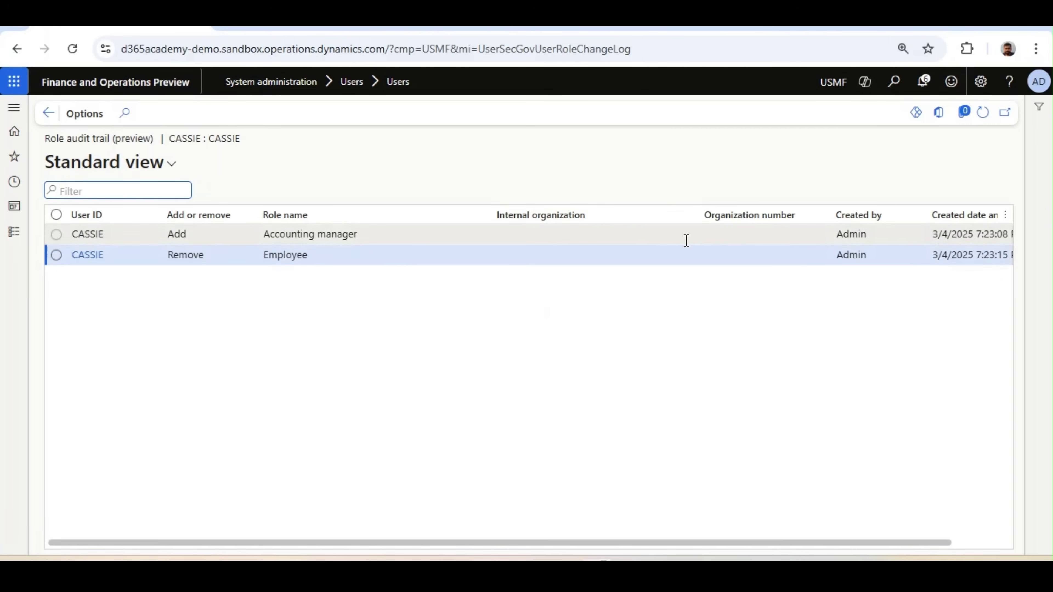
click(715, 253)
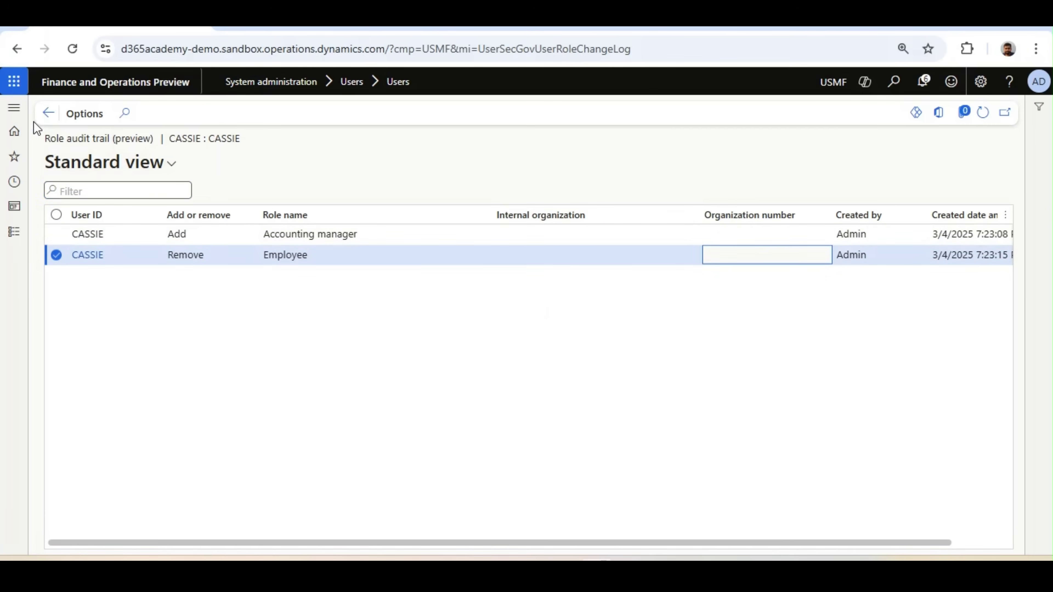
- Limit the user's Accountant role to the Contoso Consulting organization only and save
click(41, 118)
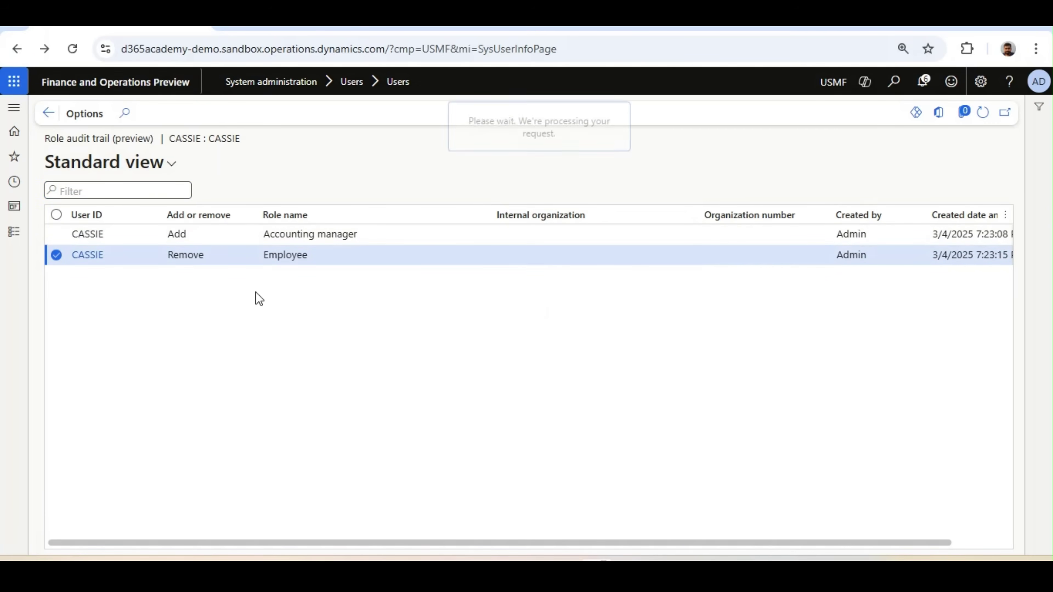
click(137, 481)
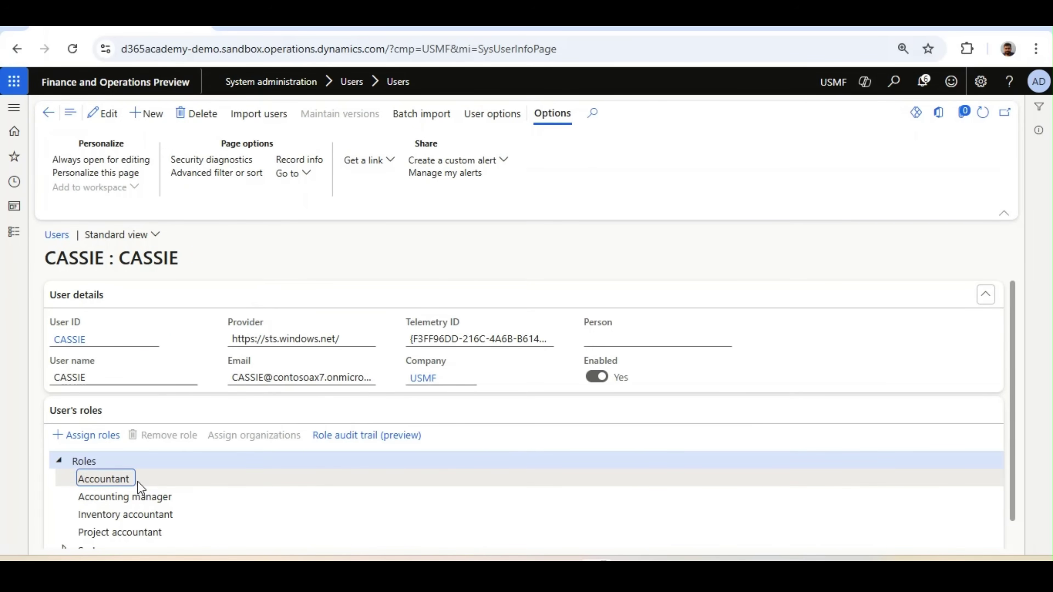
click(251, 439)
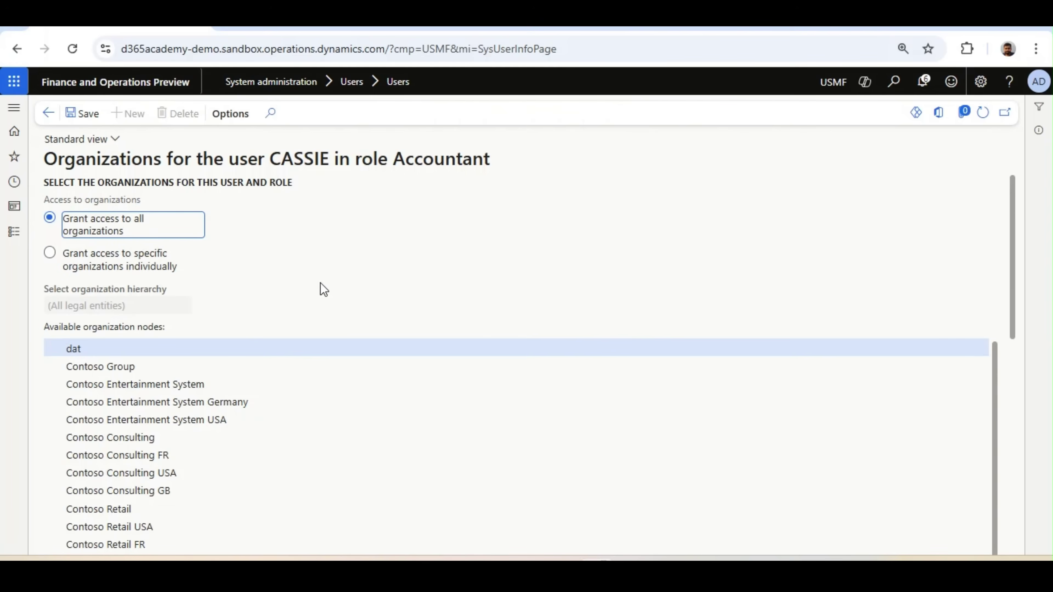
click(58, 260)
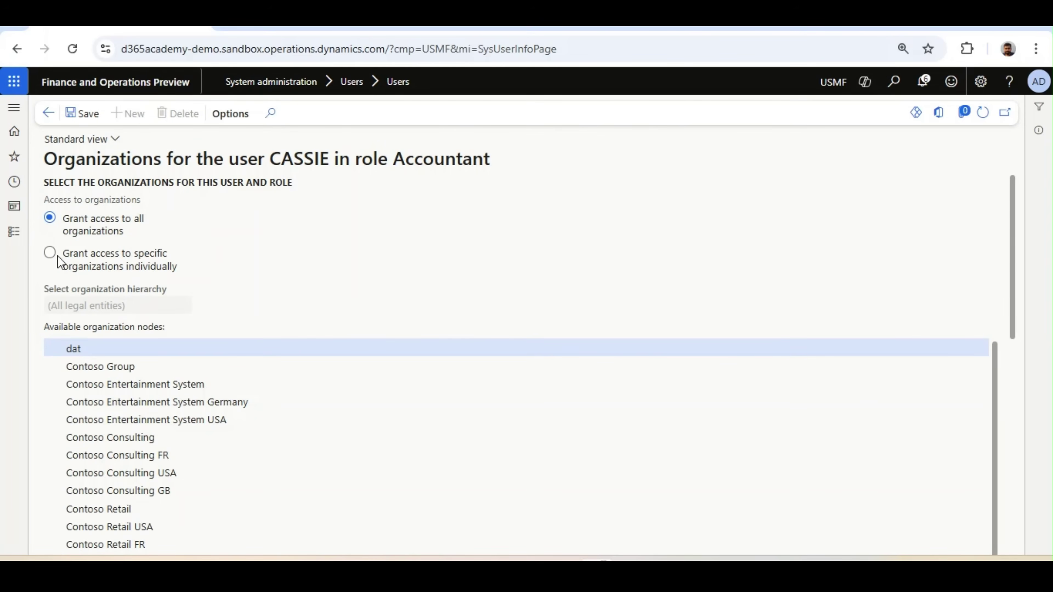
click(50, 255)
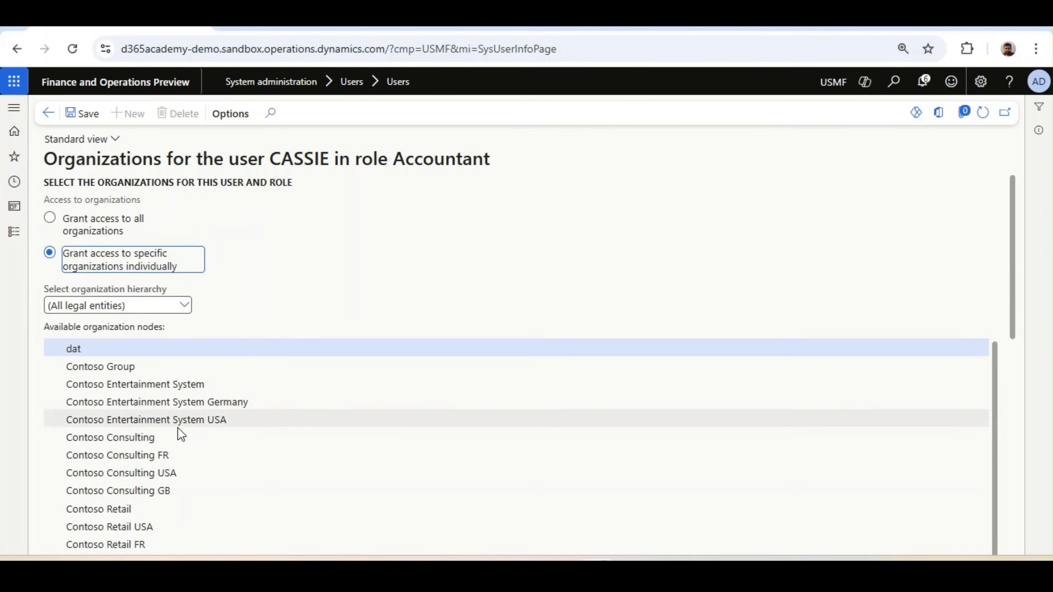
click(152, 436)
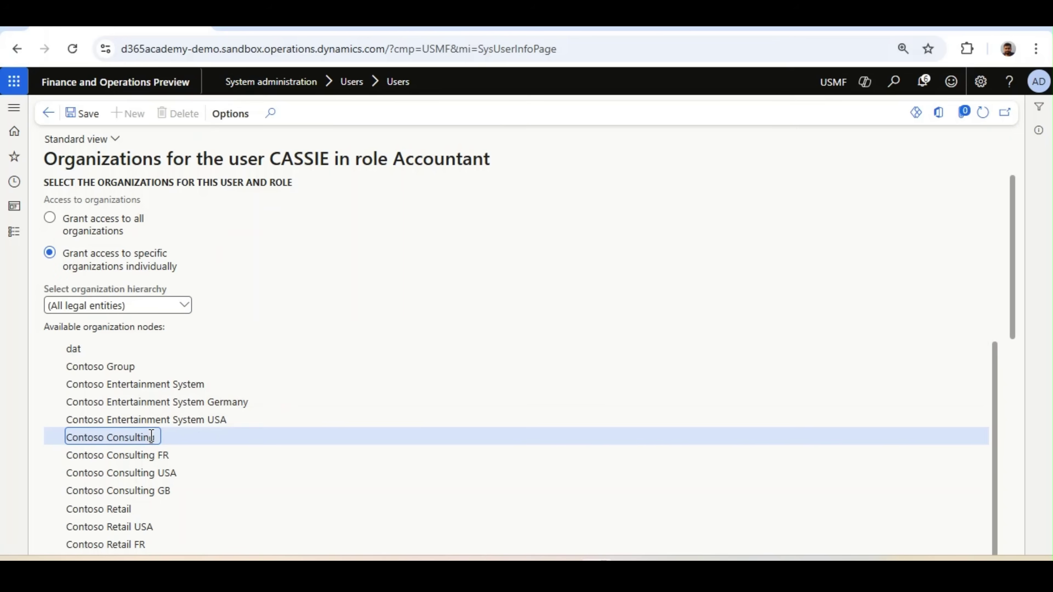
click(1015, 305)
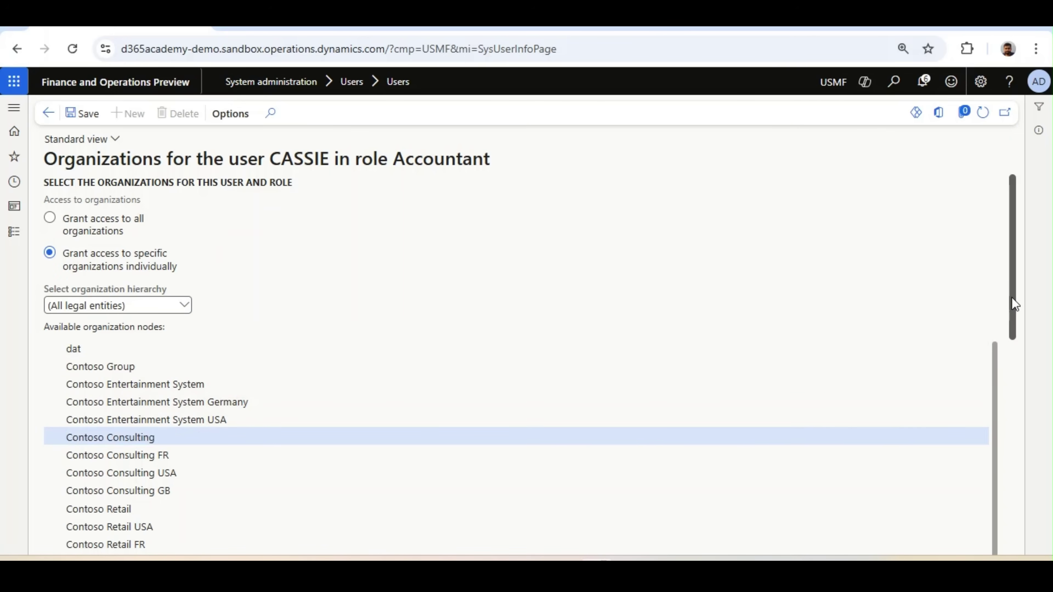
drag(1015, 305, 1011, 517)
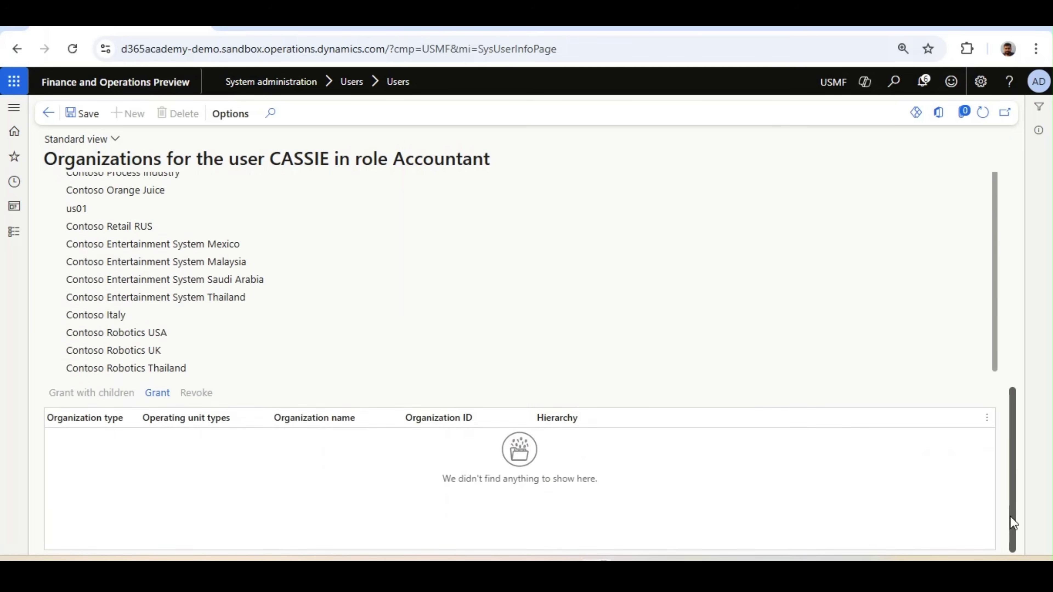
click(167, 398)
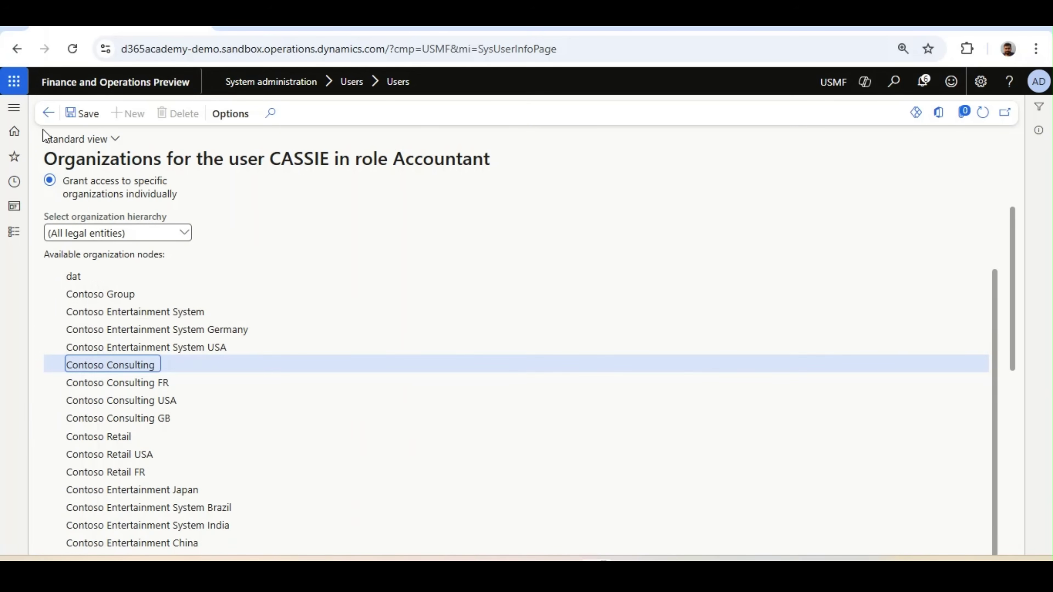
click(82, 113)
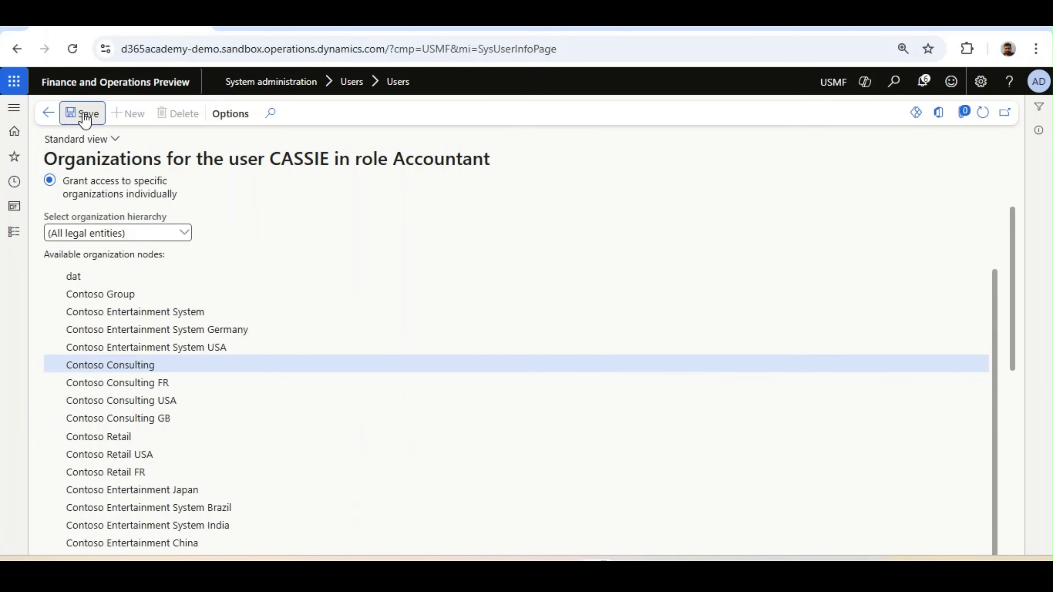
click(42, 118)
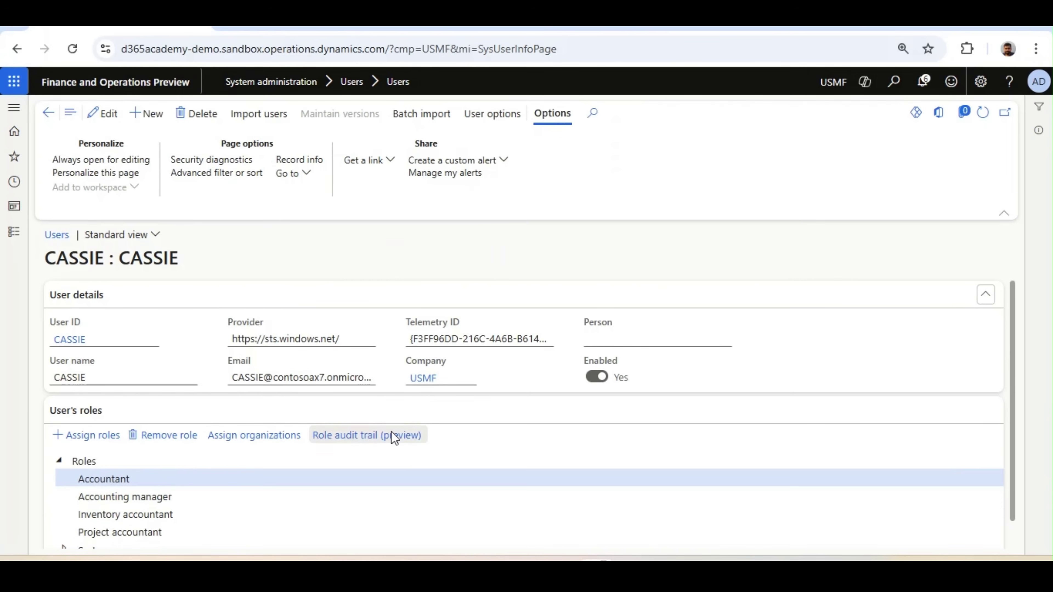
- Inspect the new Accountant Add entry showing Contoso Consulting with organization number GLSI
click(394, 435)
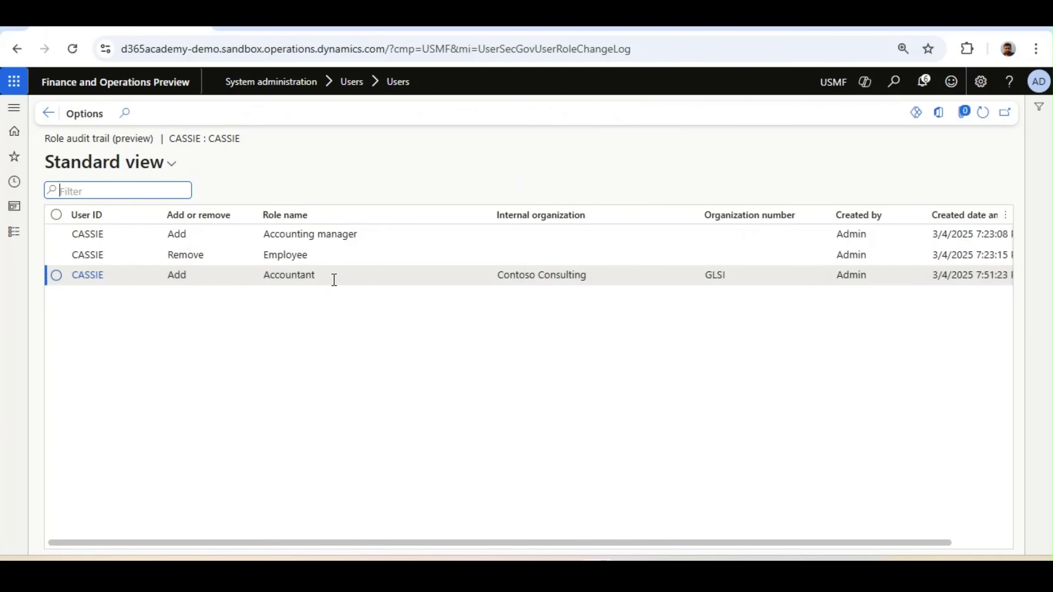
click(334, 279)
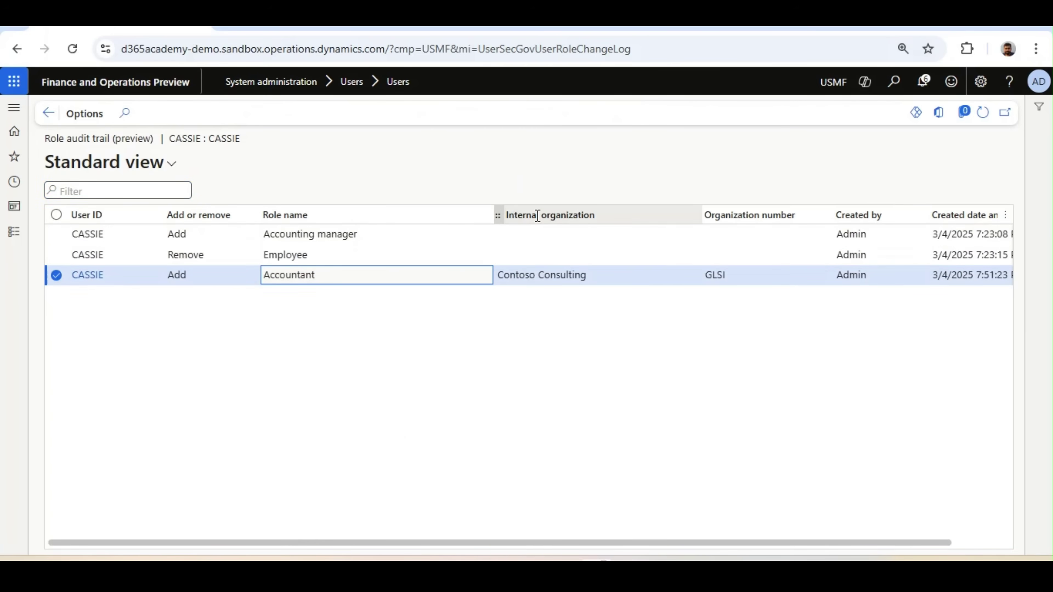
click(559, 276)
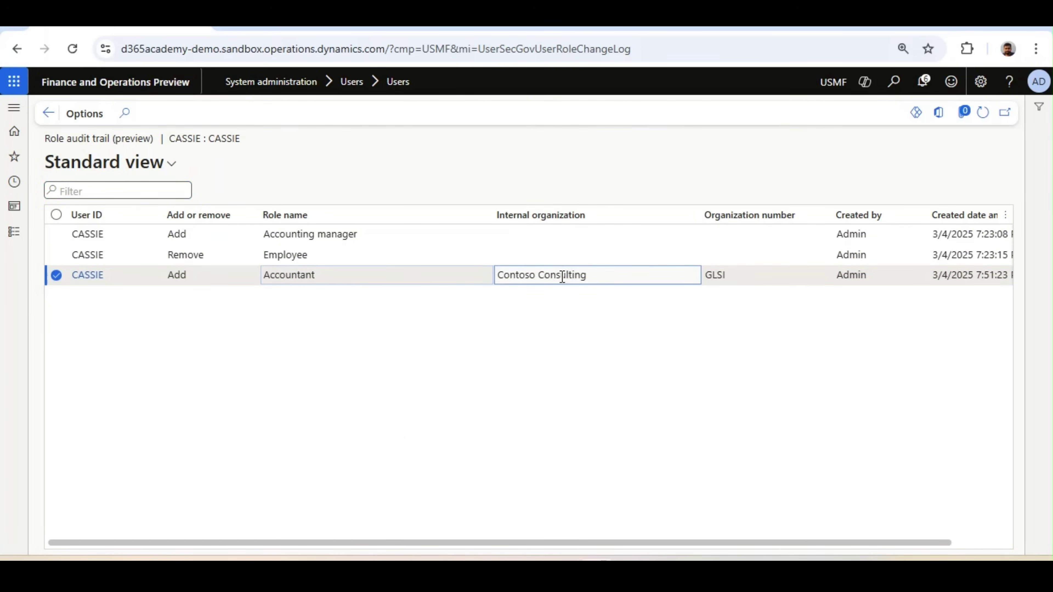
drag(589, 275, 497, 278)
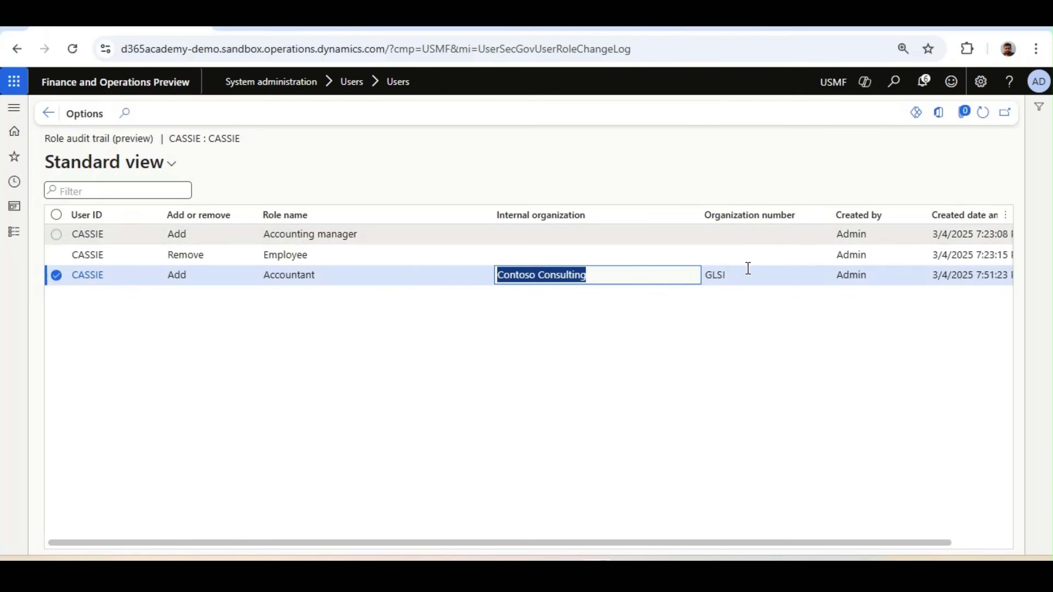
click(745, 278)
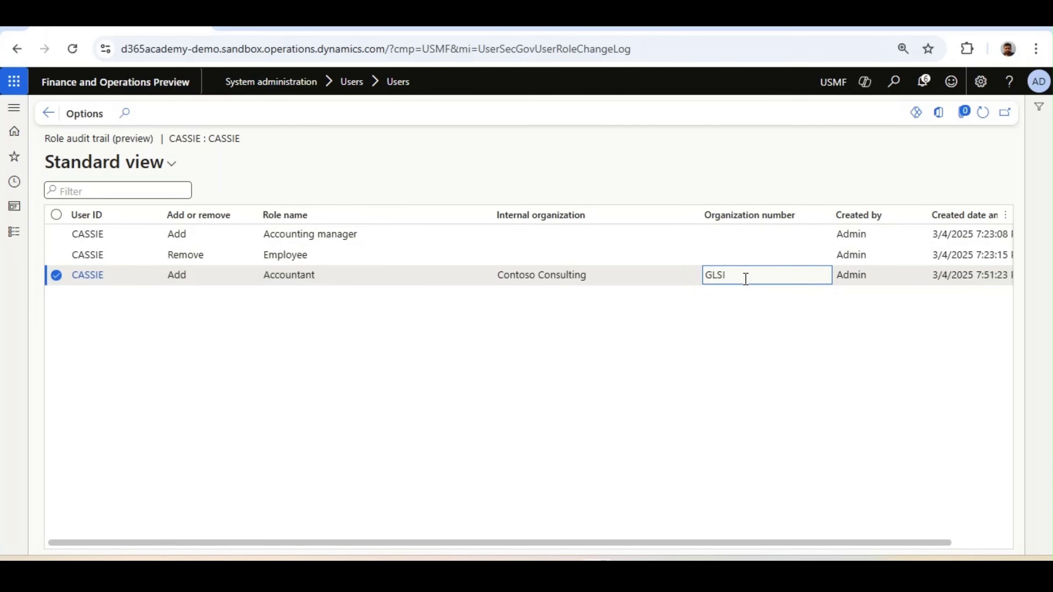
click(352, 236)
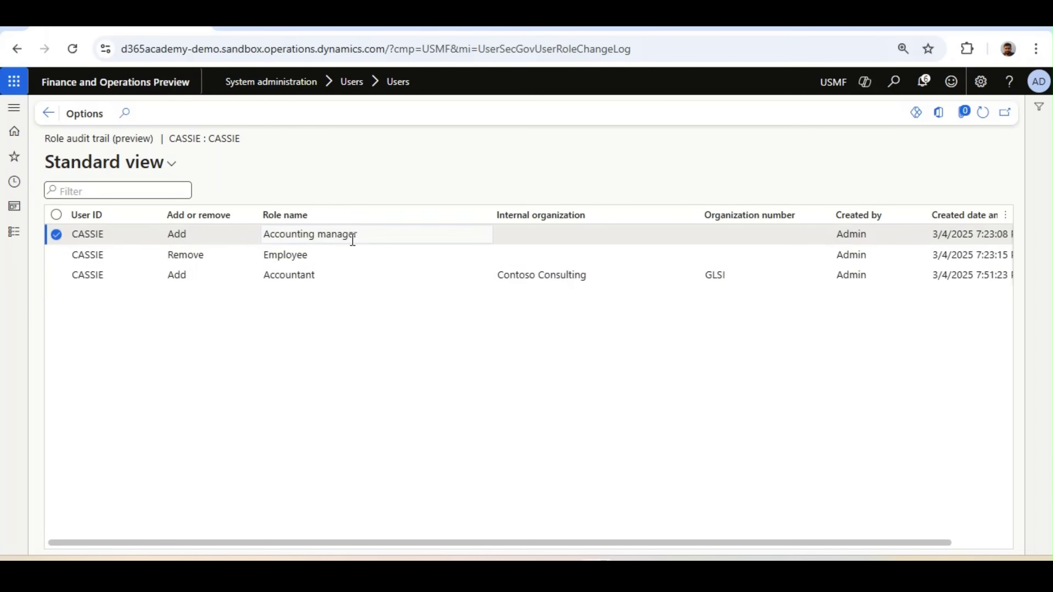
click(330, 258)
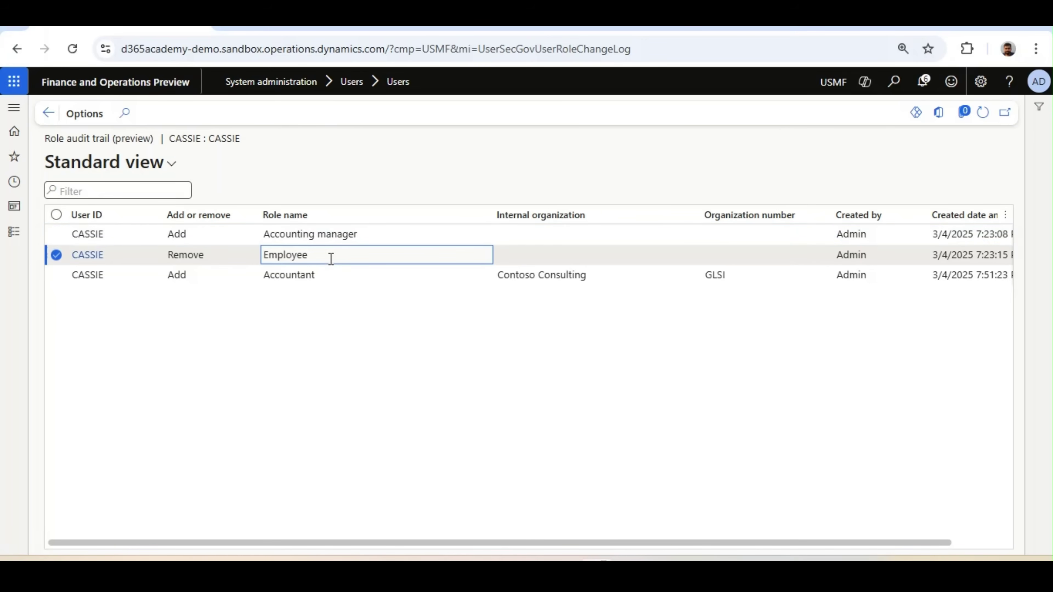
click(342, 278)
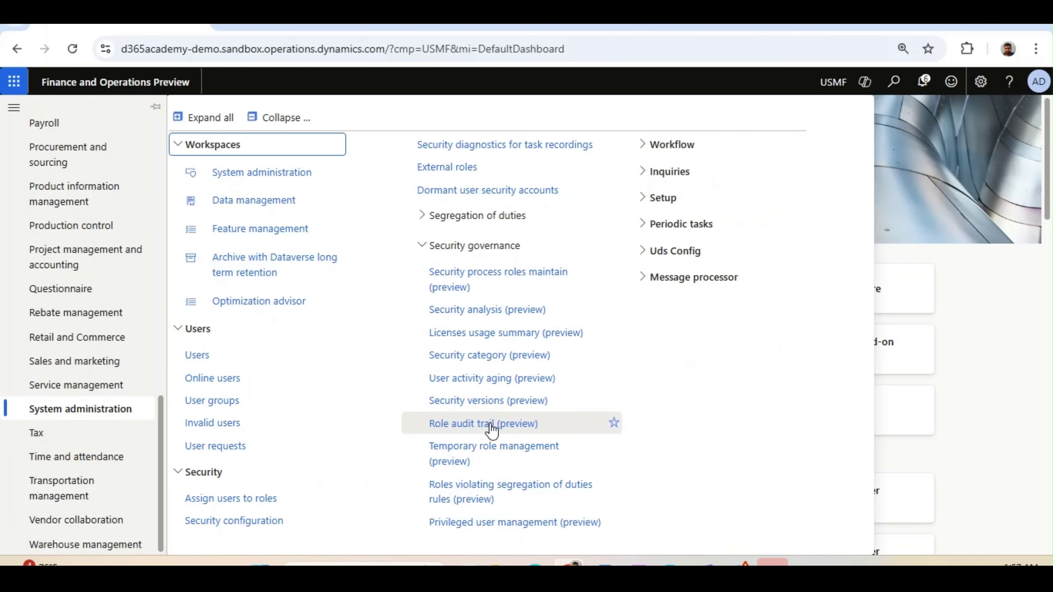
- Open Security governance > Role audit trail (preview) and select the Contoso Consulting Accountant entry
click(492, 424)
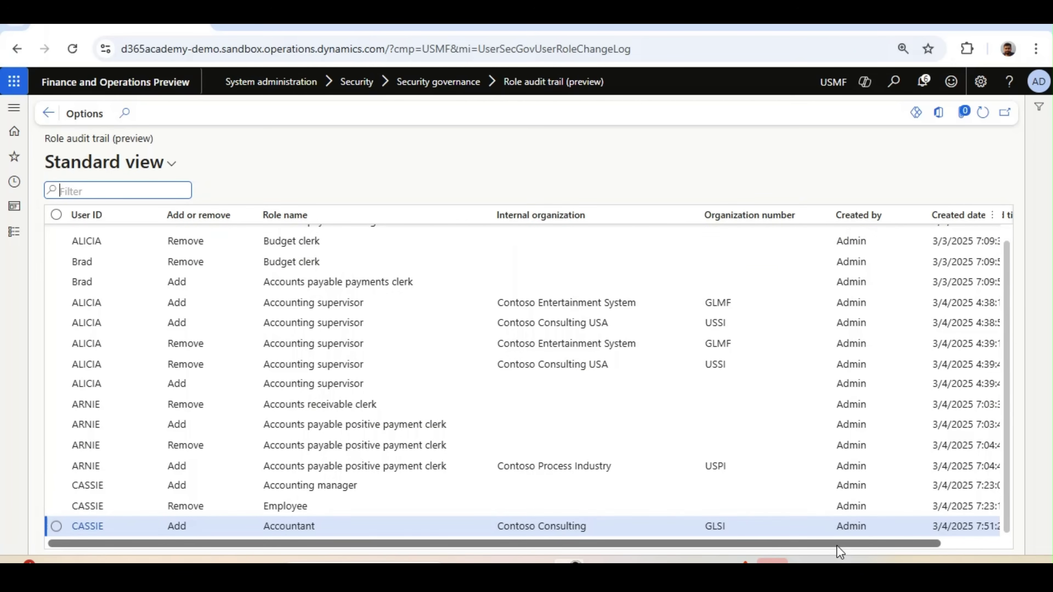
drag(919, 536, 571, 518)
click(571, 518)
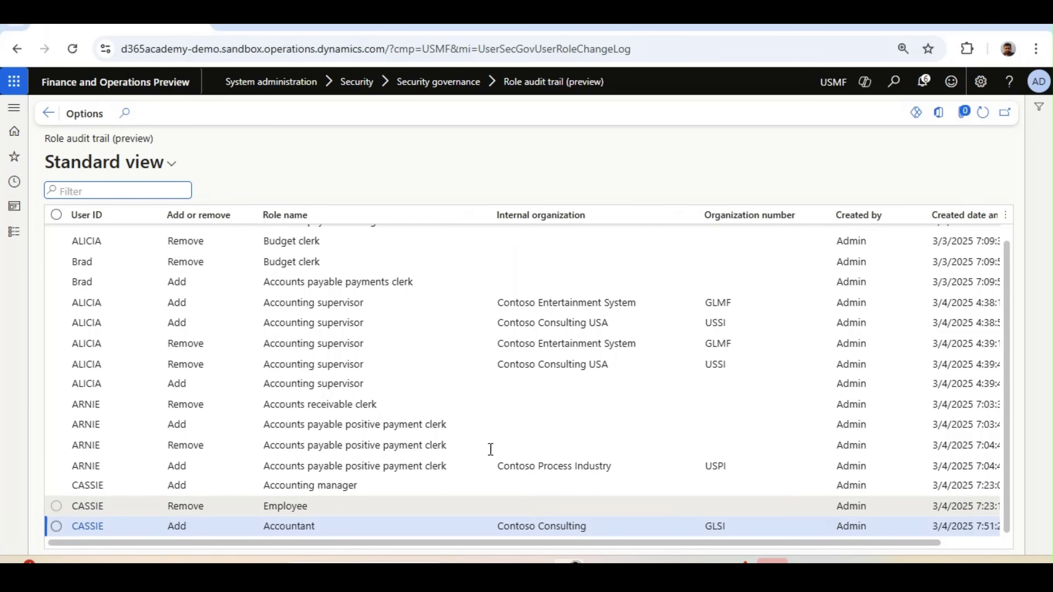
mouse_move(490, 447)
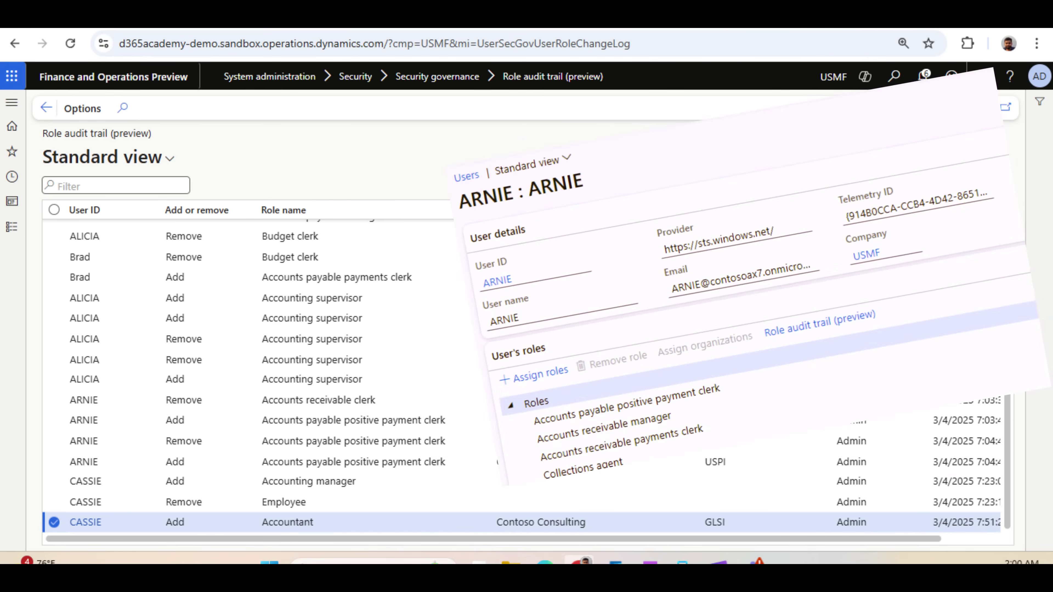